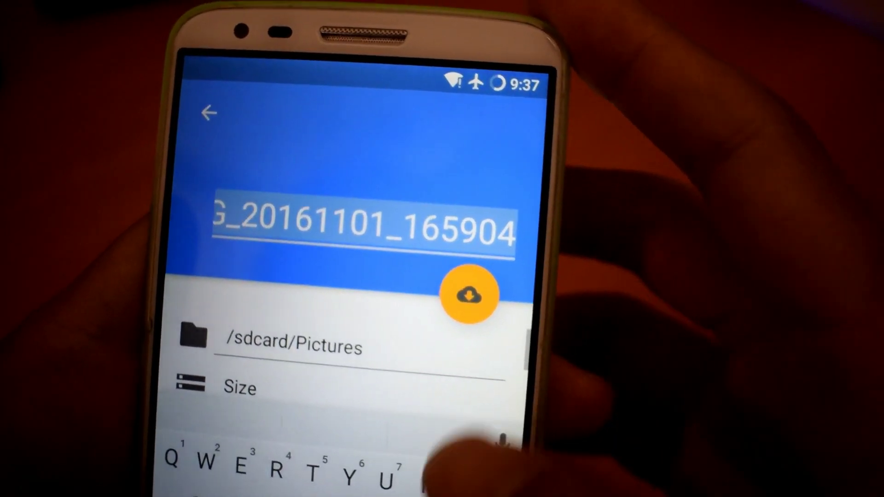
- Download IMG_20161101_165904.jpg with storage access allowed, and open it from the notification
left_click(470, 295)
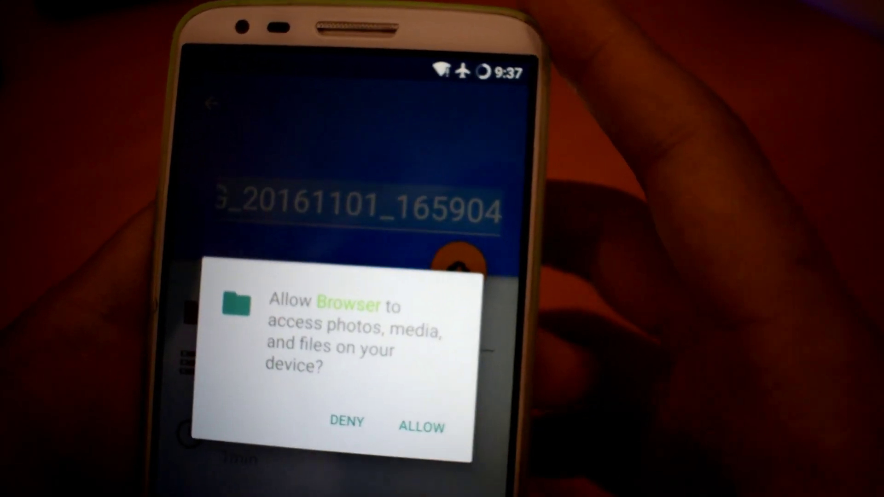
left_click(421, 427)
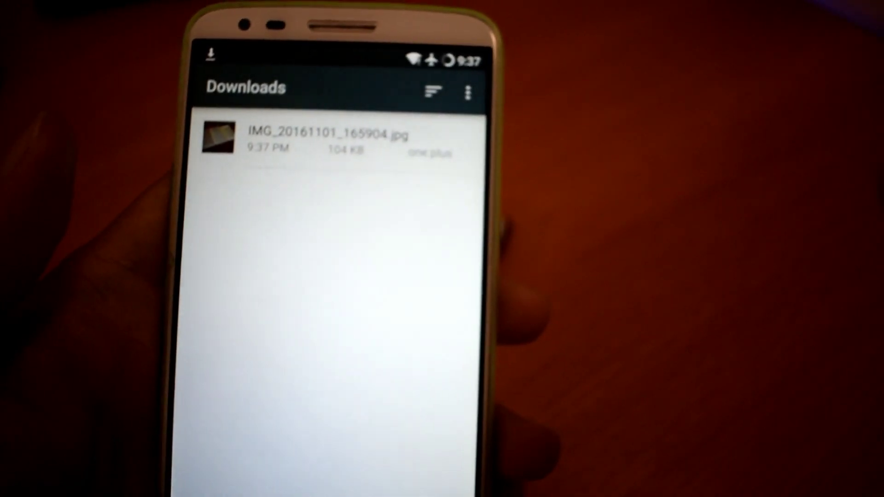
left_click_drag(407, 76, 376, 373)
left_click(400, 169)
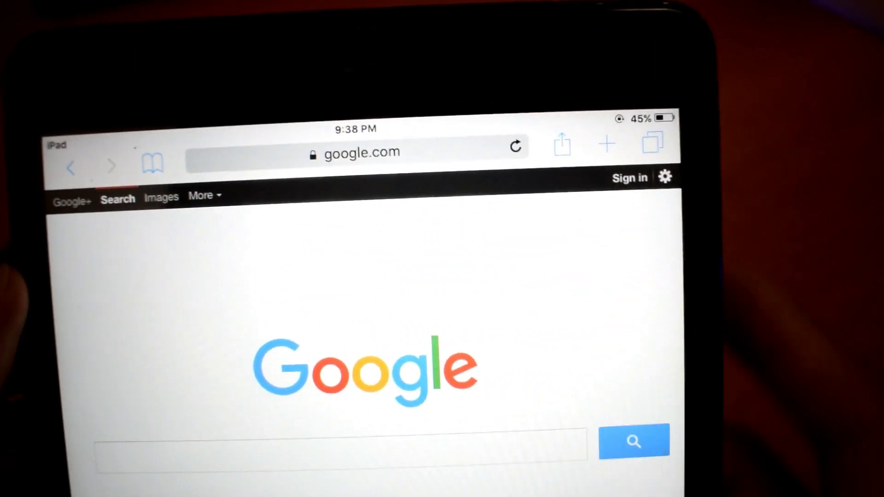
- Select Safari's address bar to begin entering the one.plus address
left_click(362, 152)
type("o")
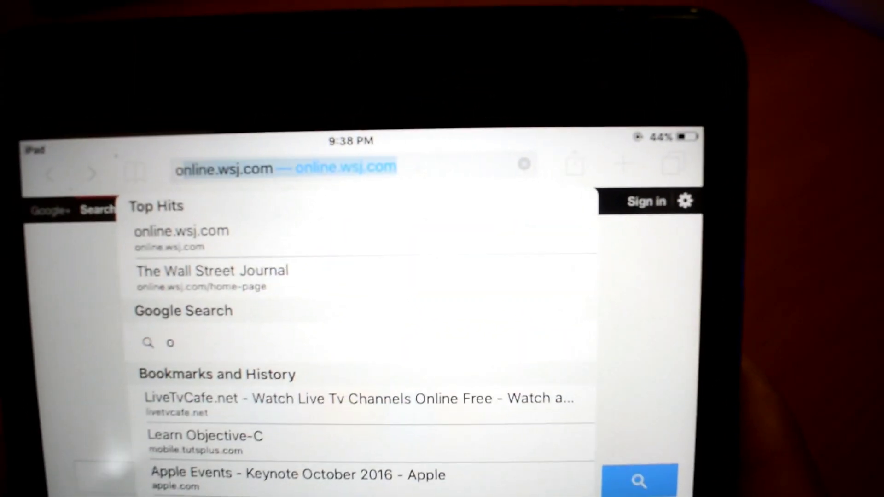
type("ne.pl")
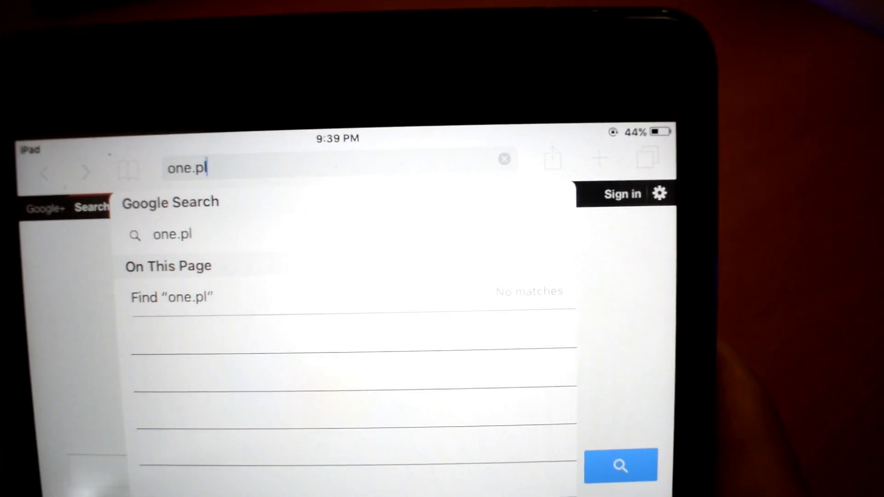
type("us")
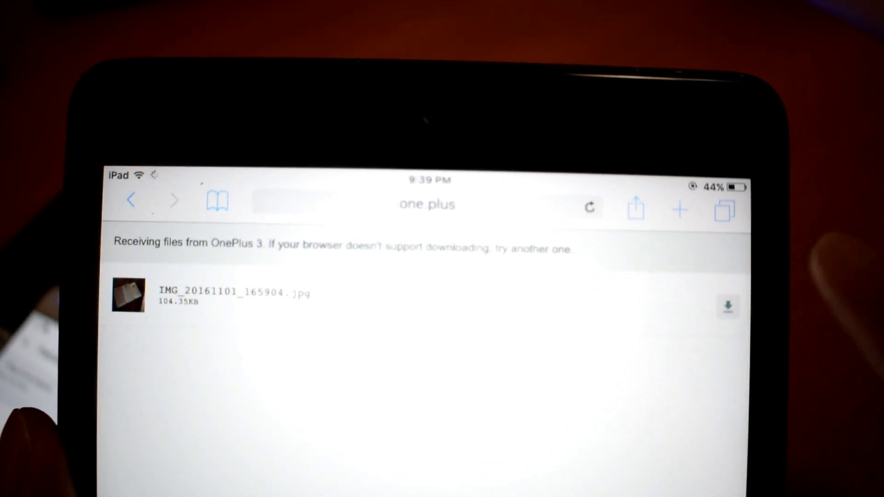
- View the received IMG_20161101_165904.jpg photo, then return to the iPad home screen
left_click(801, 264)
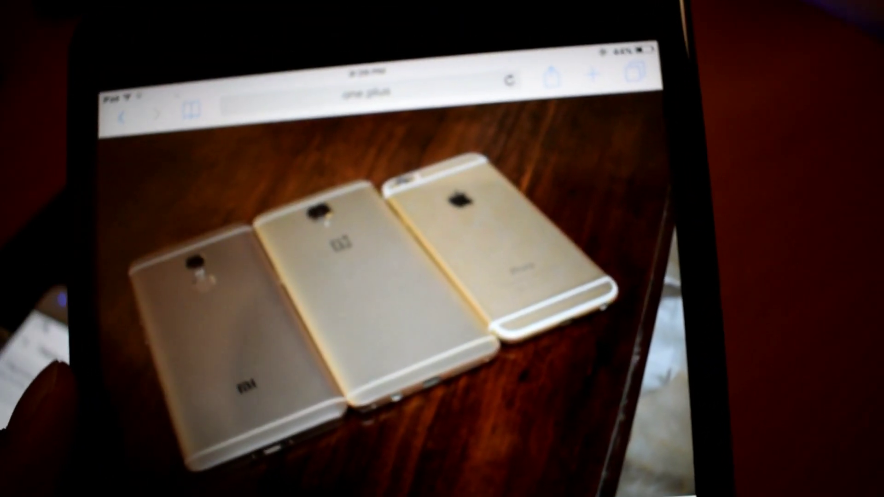
key("super")
key("super")
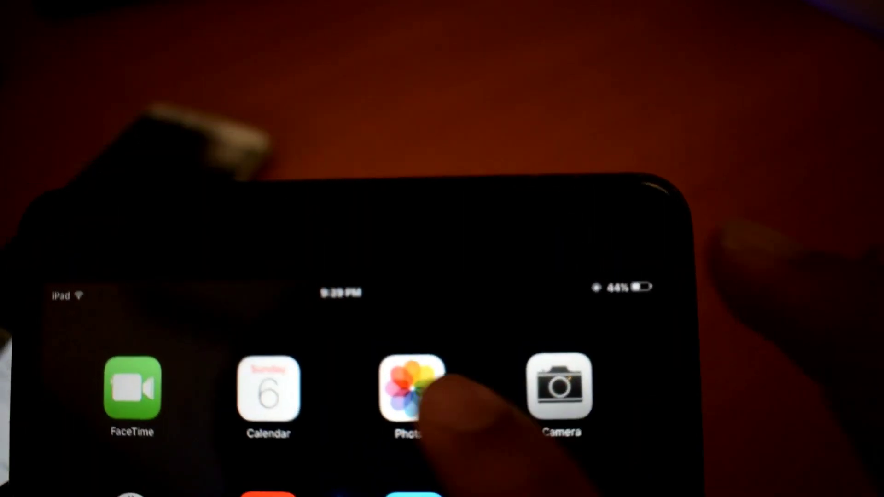